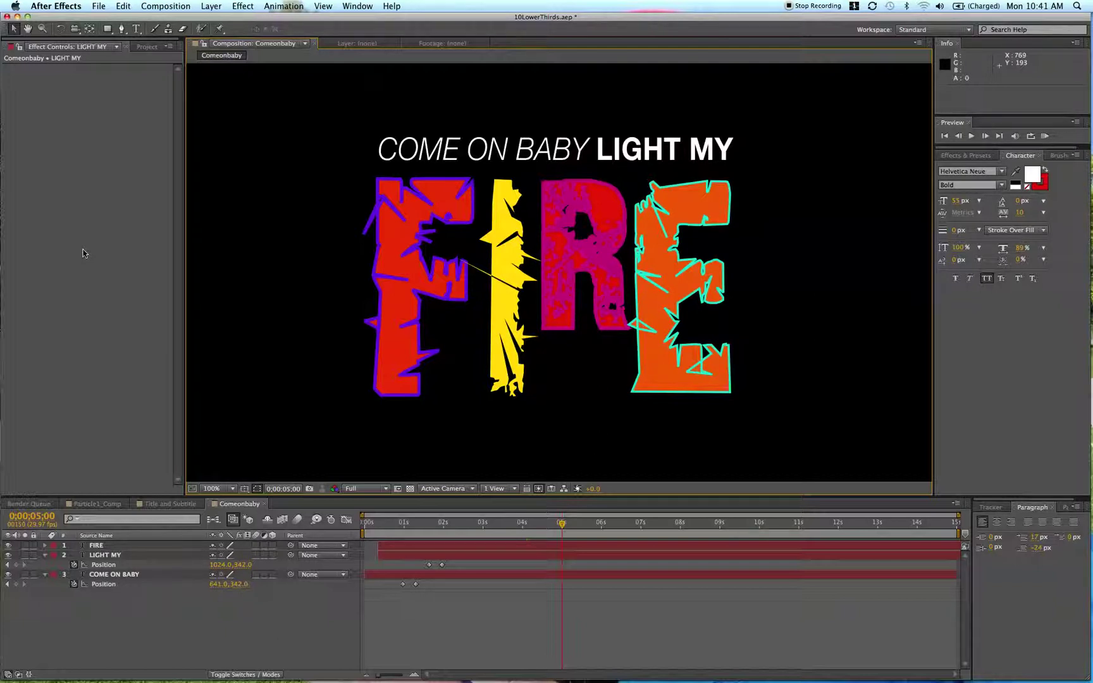
# Step: Play back the title animation, then select the COME ON BABY, LIGHT MY and FIRE layers
pyautogui.press('KP_0')
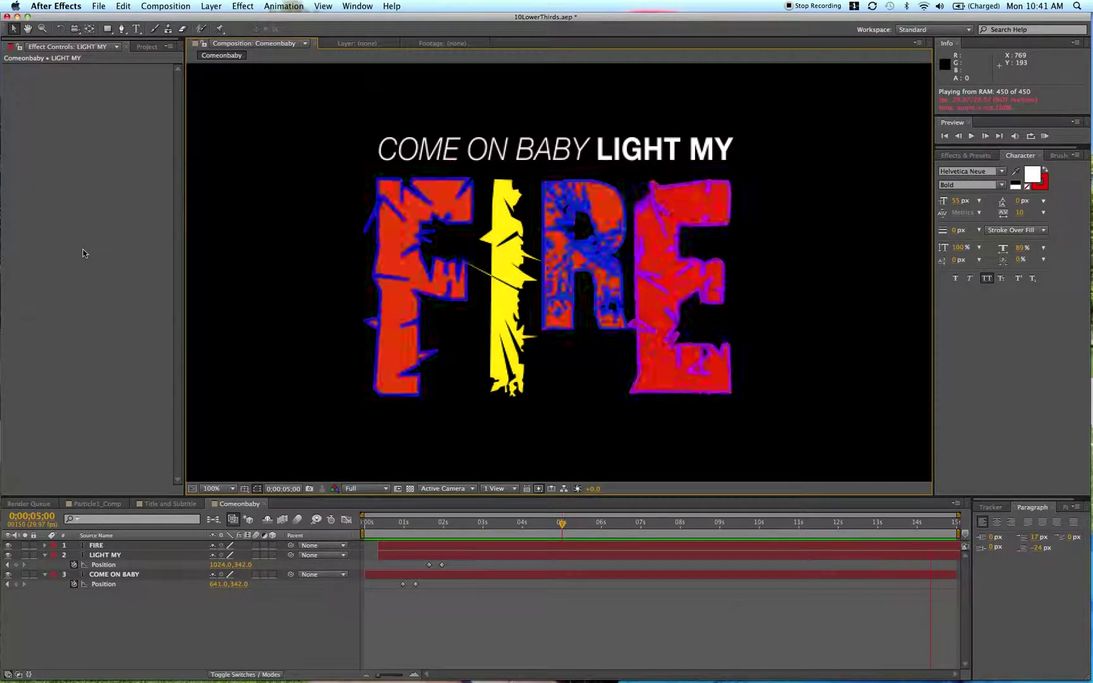
pyautogui.click(476, 574)
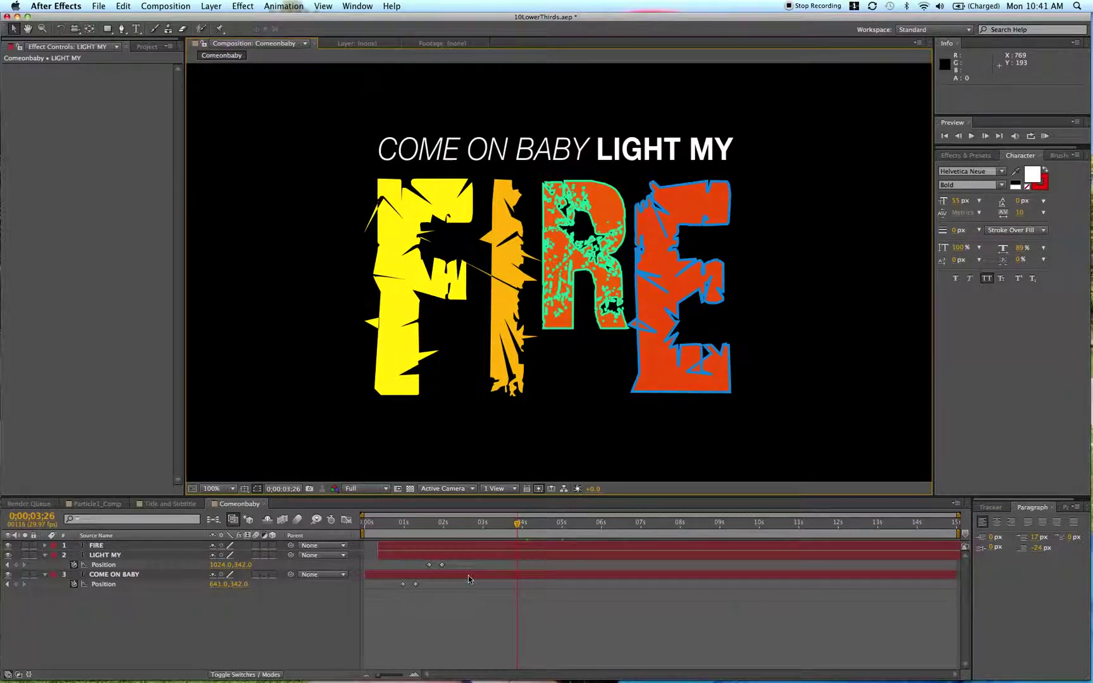
pyautogui.click(469, 577)
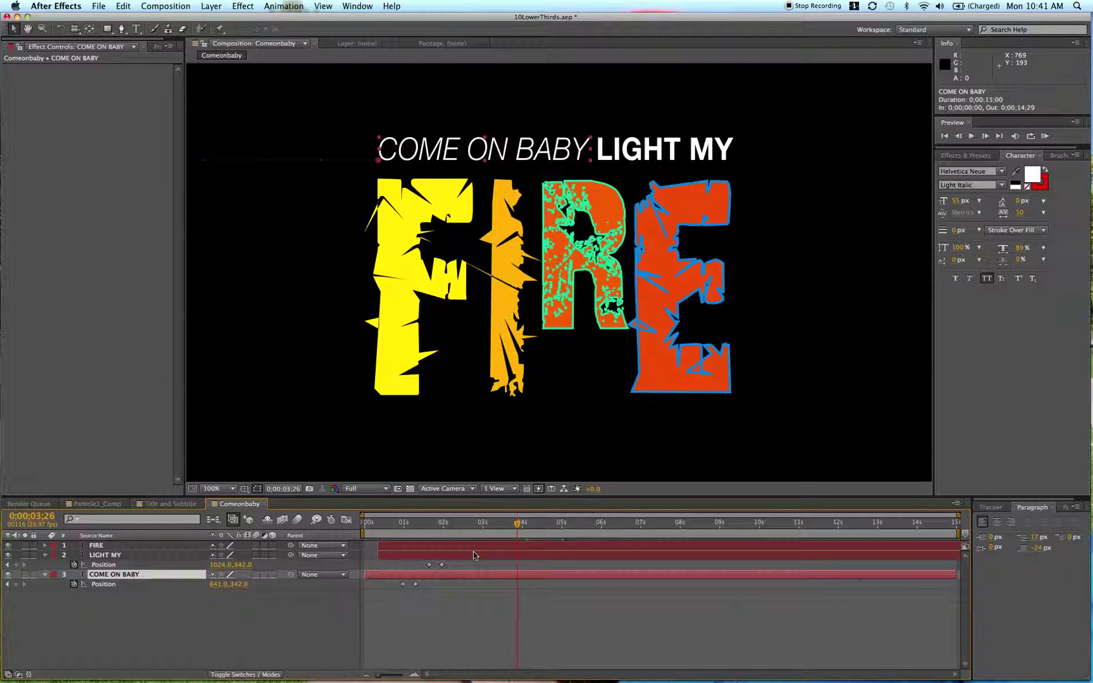
pyautogui.press('super+a')
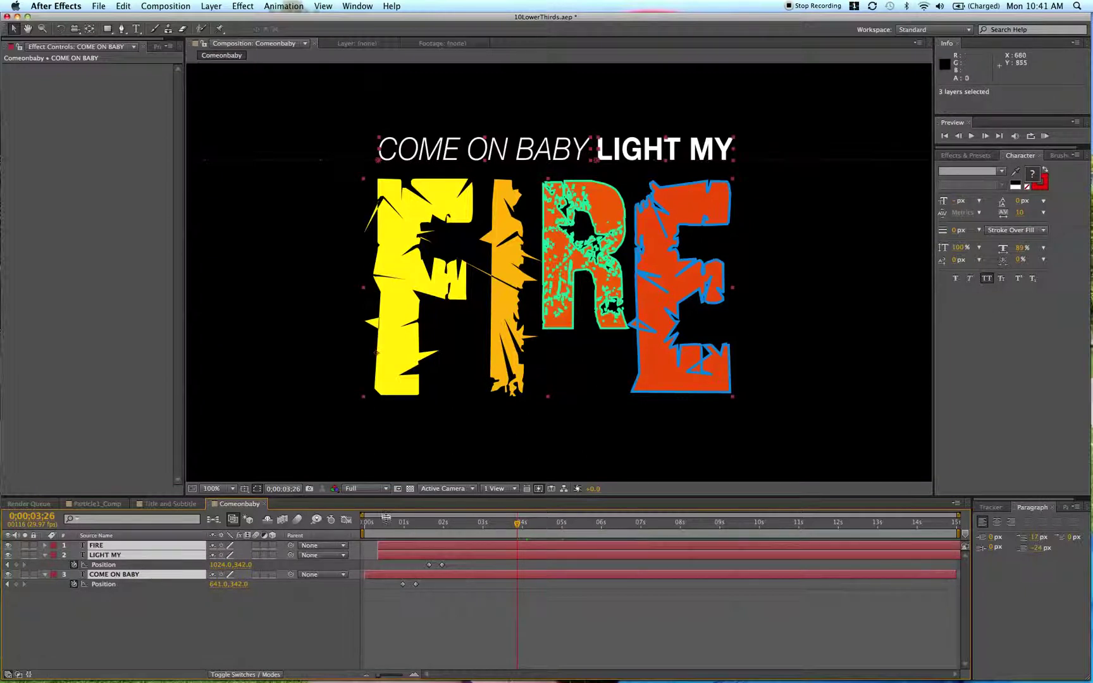
pyautogui.click(184, 6)
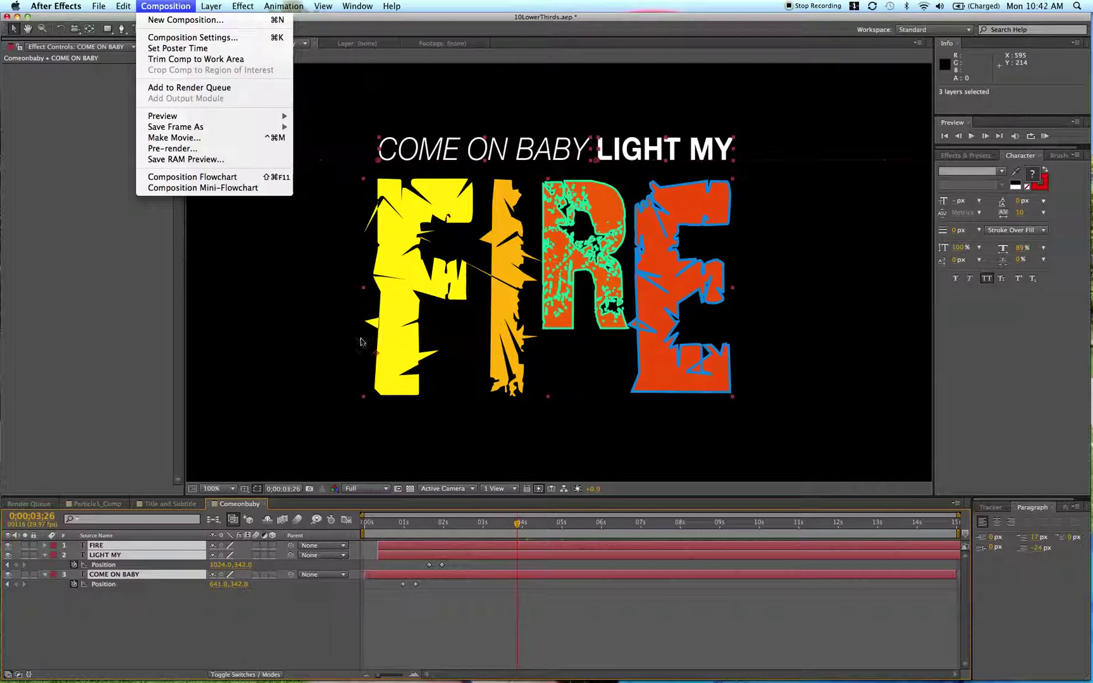
pyautogui.click(460, 622)
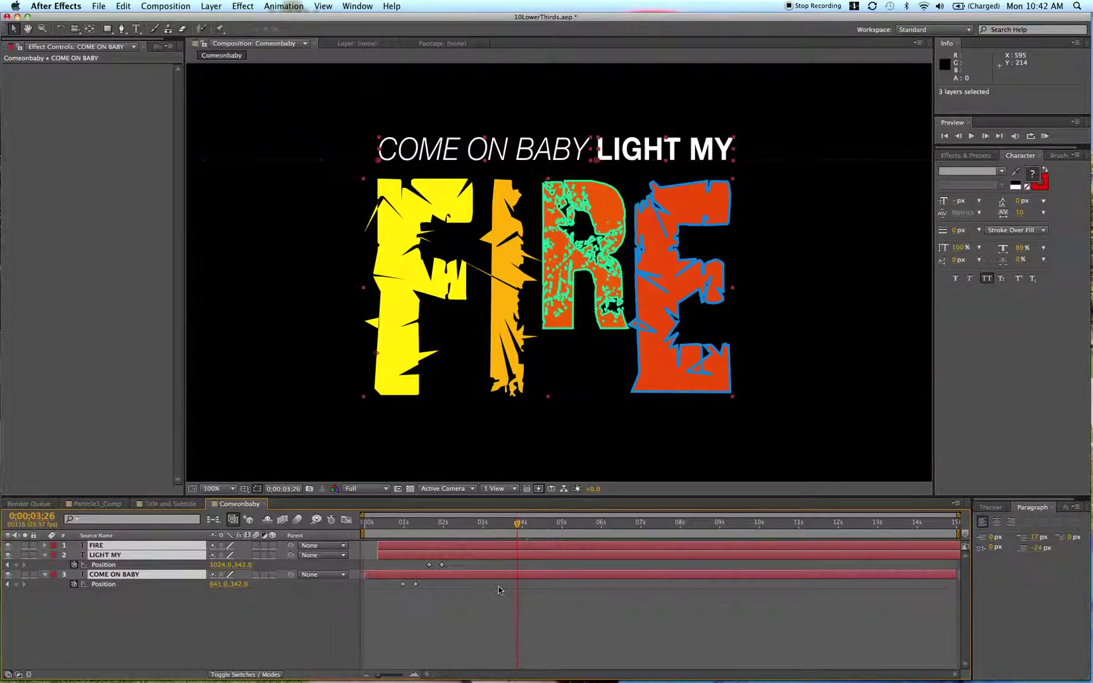
# Step: Pre-compose the three selected text layers into a new composition named 'Fire'
pyautogui.press('super+shift+c')
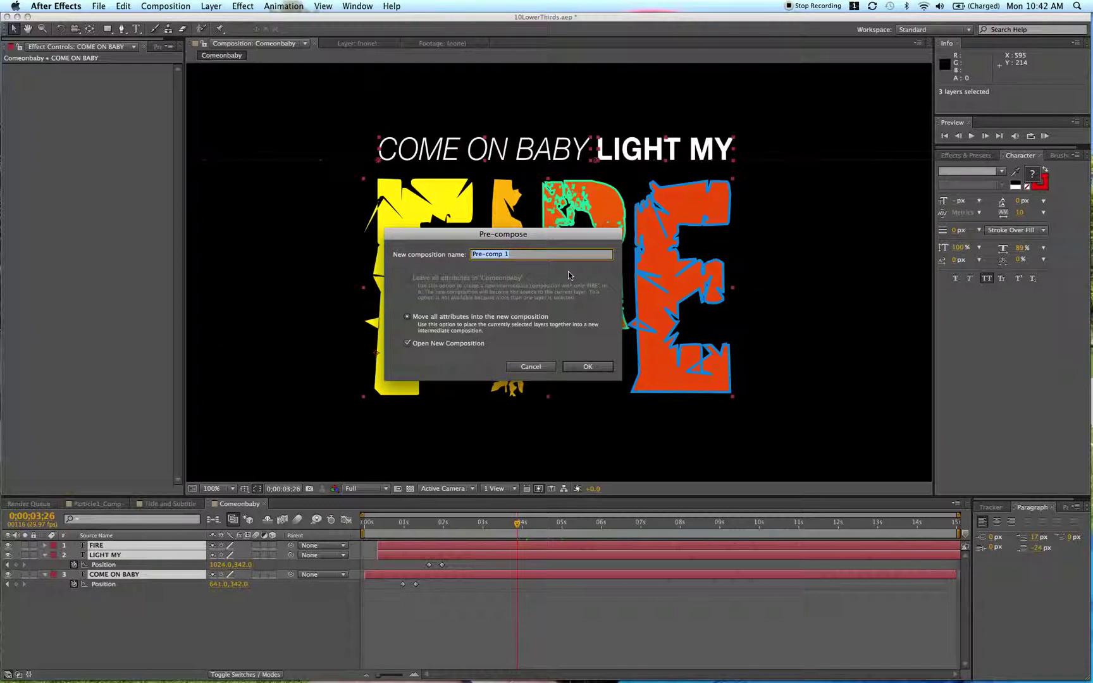
pyautogui.write('Fire')
pyautogui.press('Return')
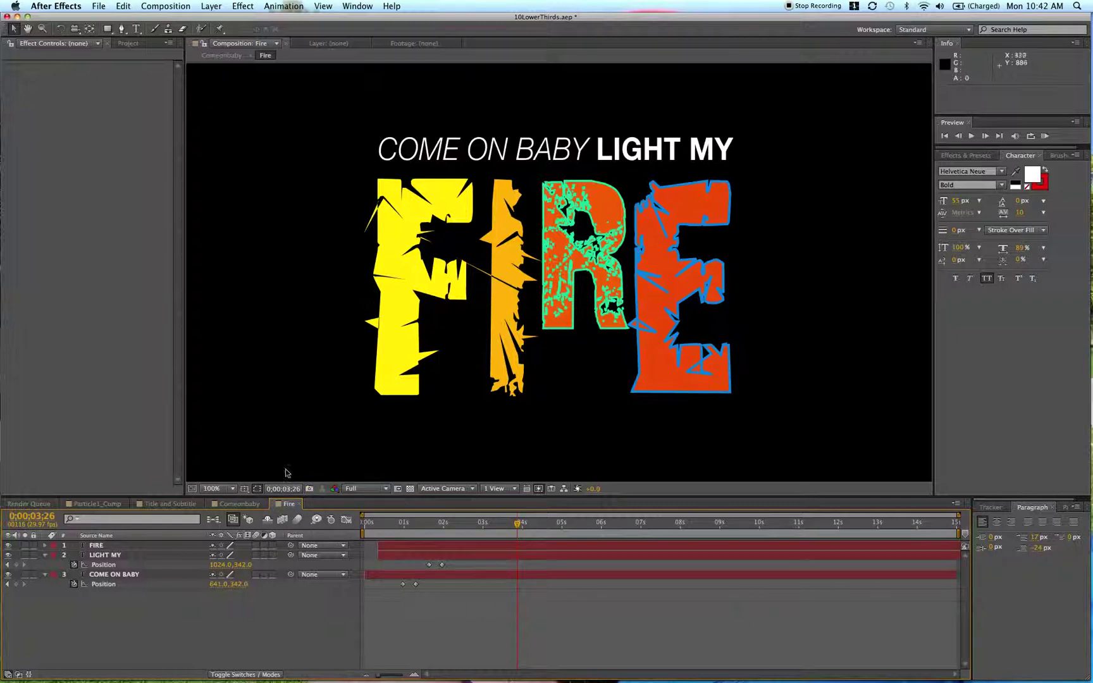
# Step: Back in Comeonbaby, rewind and RAM-preview the Fire precomp, stopping at 0;00;04;05
pyautogui.click(246, 504)
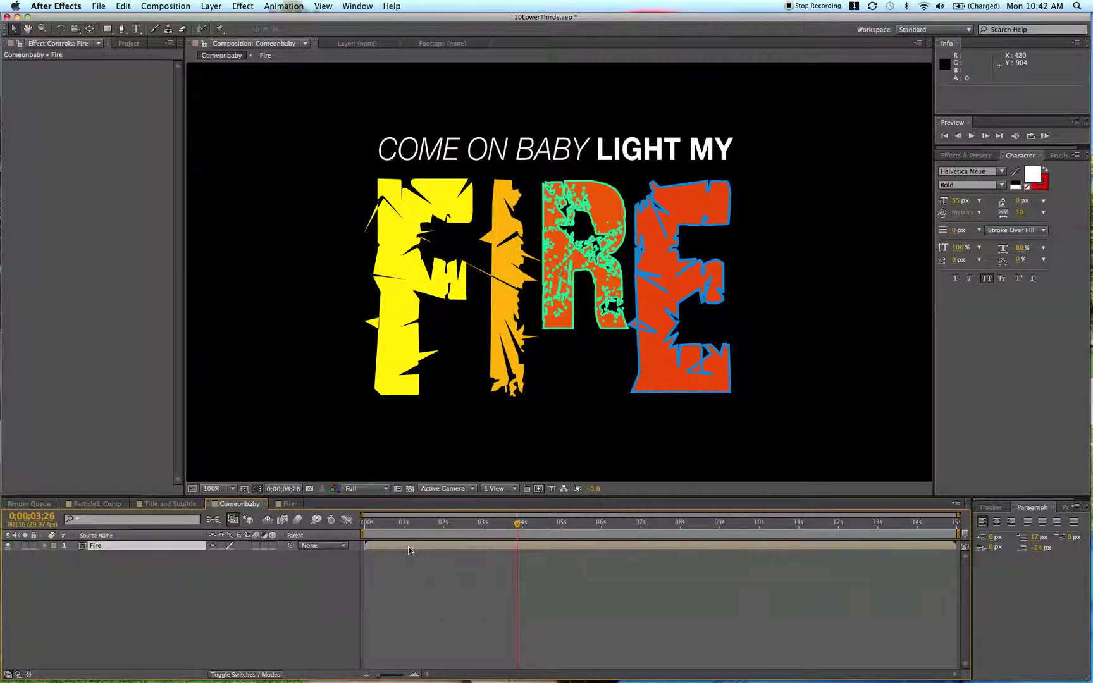
pyautogui.moveTo(443, 525); pyautogui.dragTo(501, 538)
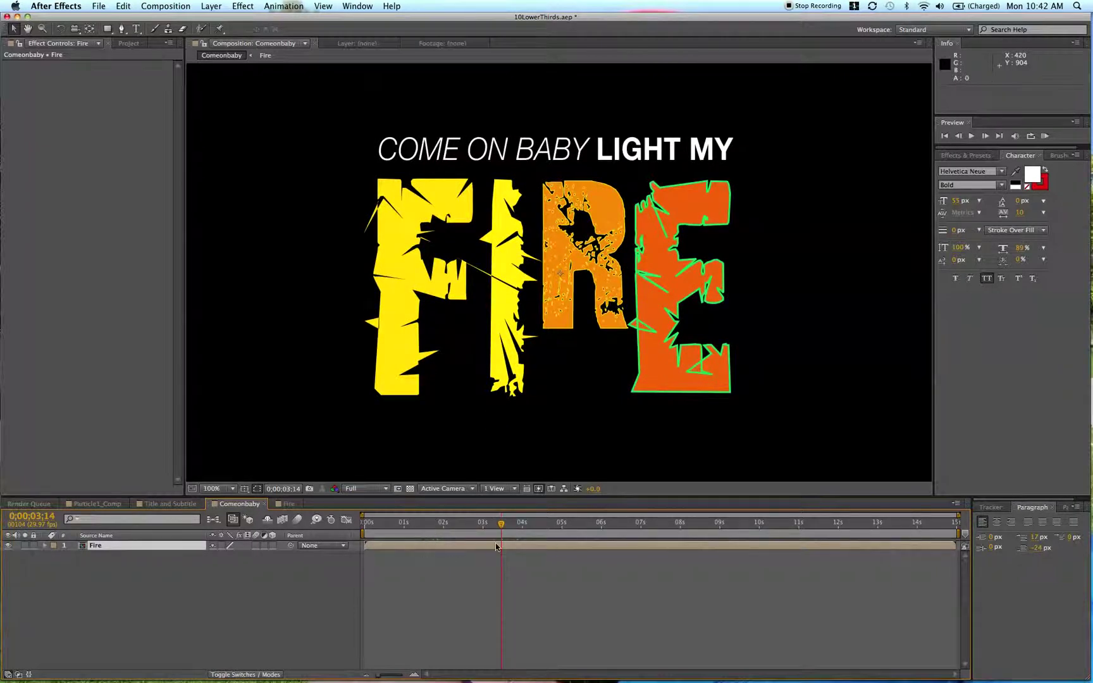
pyautogui.moveTo(398, 530); pyautogui.dragTo(449, 542)
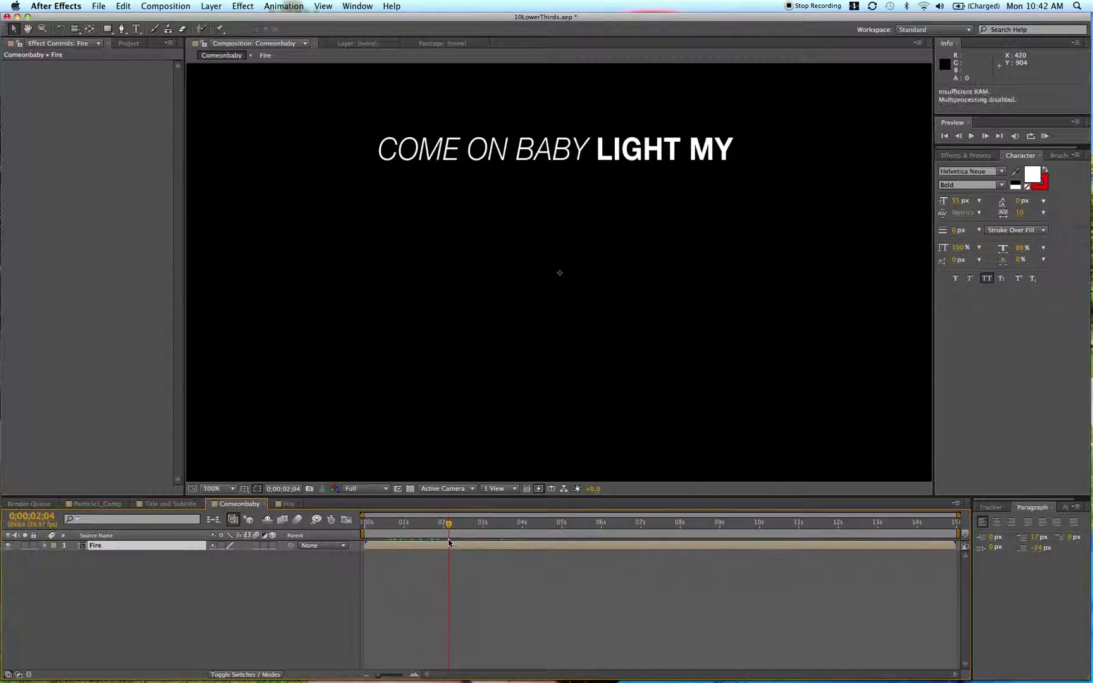
pyautogui.press('KP_0')
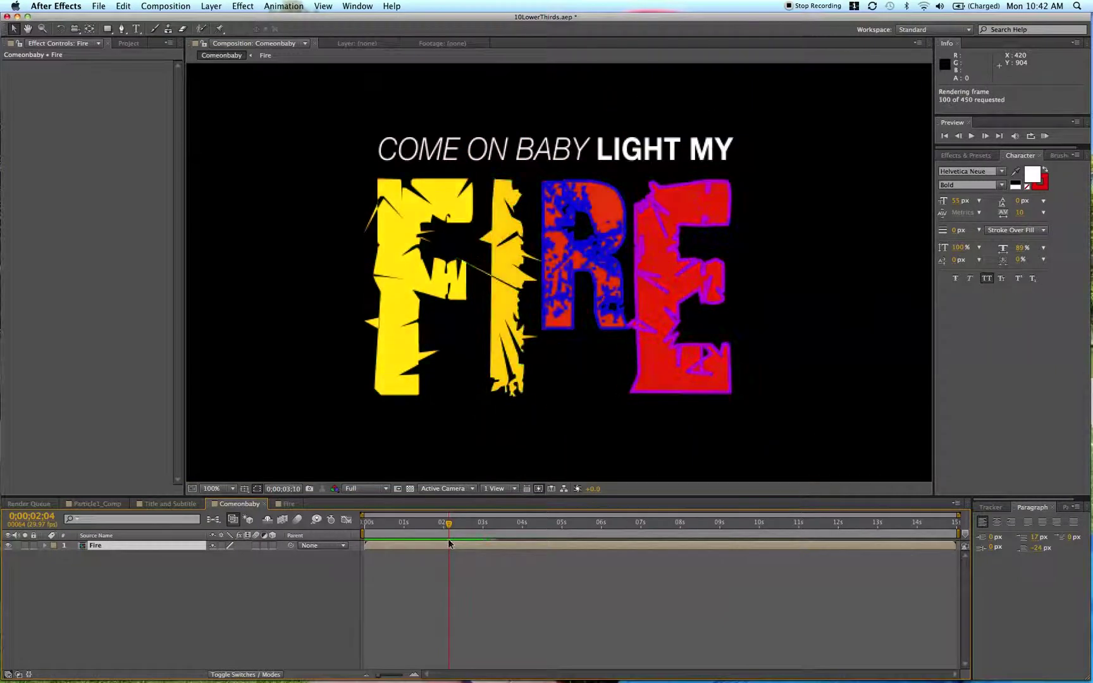
pyautogui.click(449, 542)
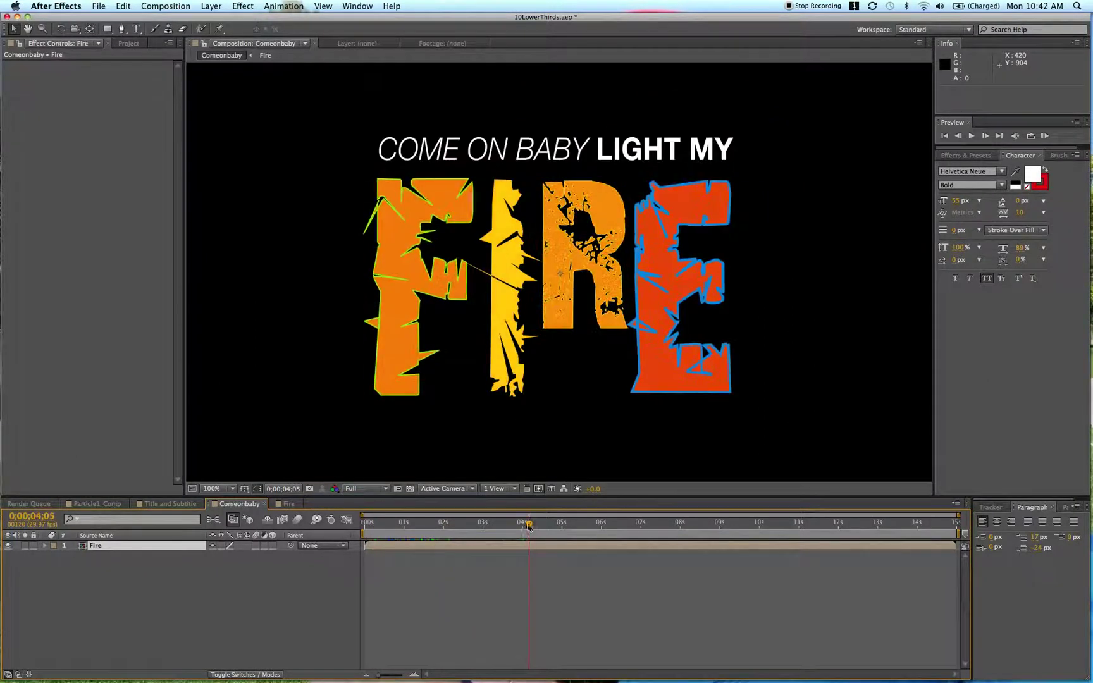
pyautogui.click(528, 545)
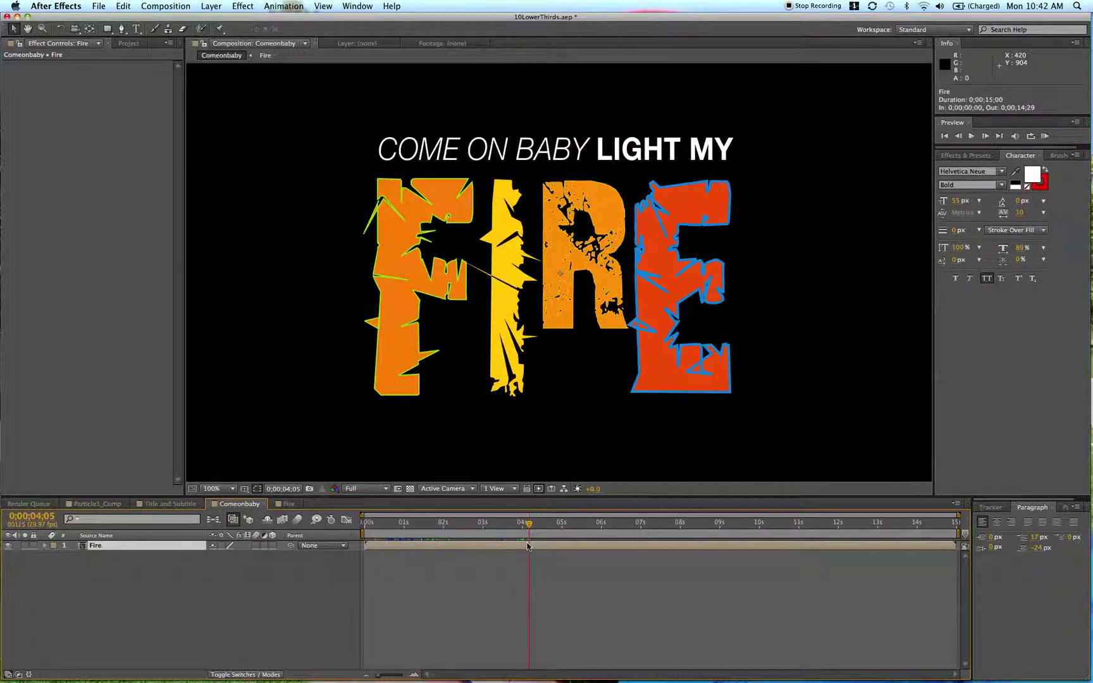
# Step: Keyframe Fire's Opacity from 100% at 0;00;04;05 down to 0% at 0;00;04;20
pyautogui.press('t')
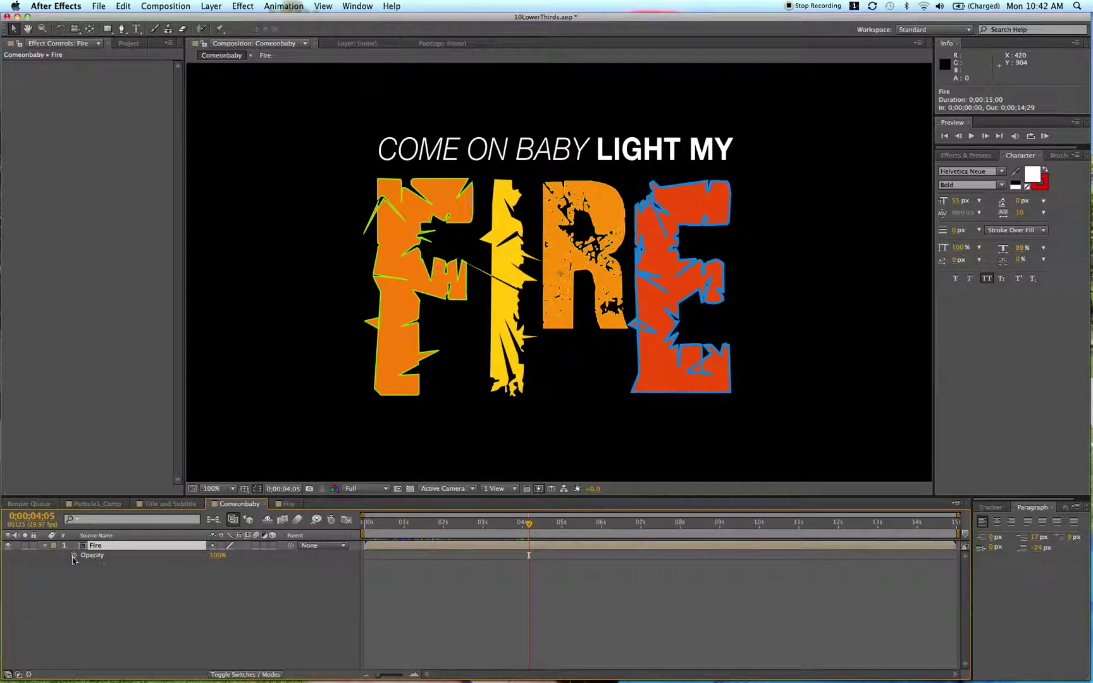
pyautogui.click(74, 555)
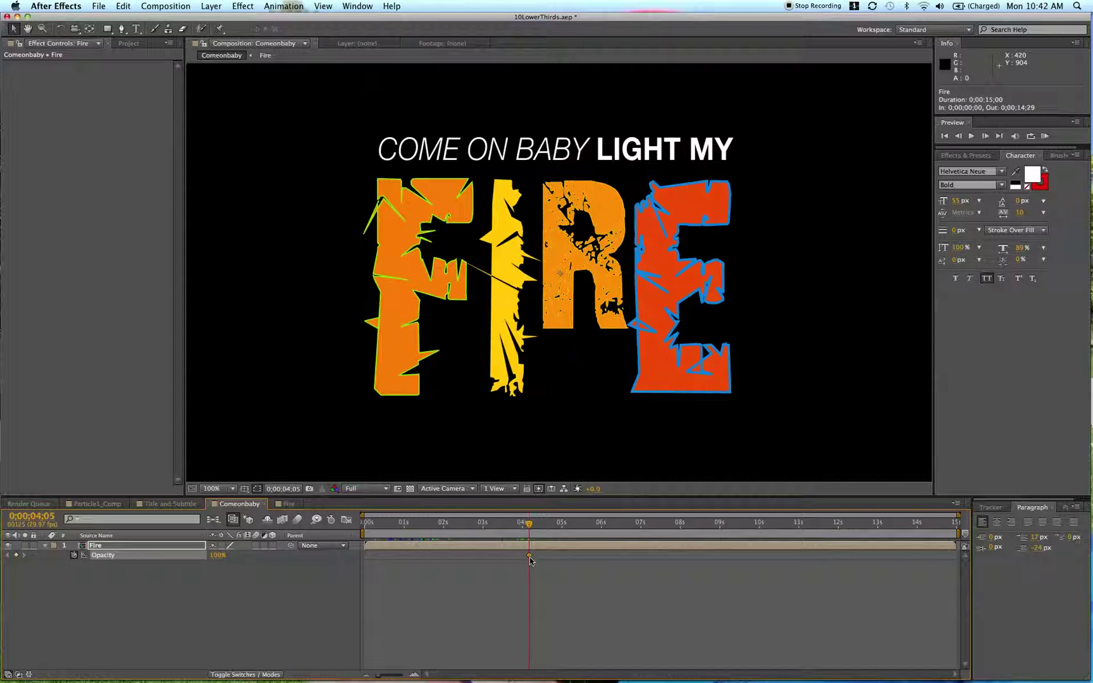
pyautogui.moveTo(529, 523); pyautogui.dragTo(549, 523)
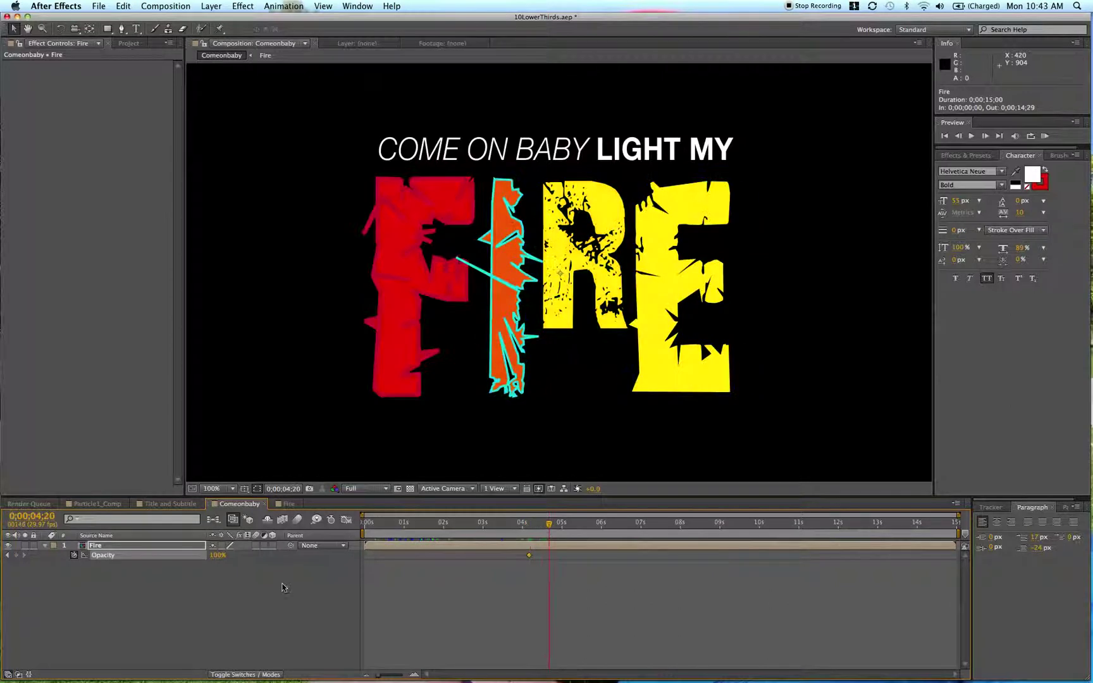
pyautogui.click(218, 555)
pyautogui.write('0')
pyautogui.press('Return')
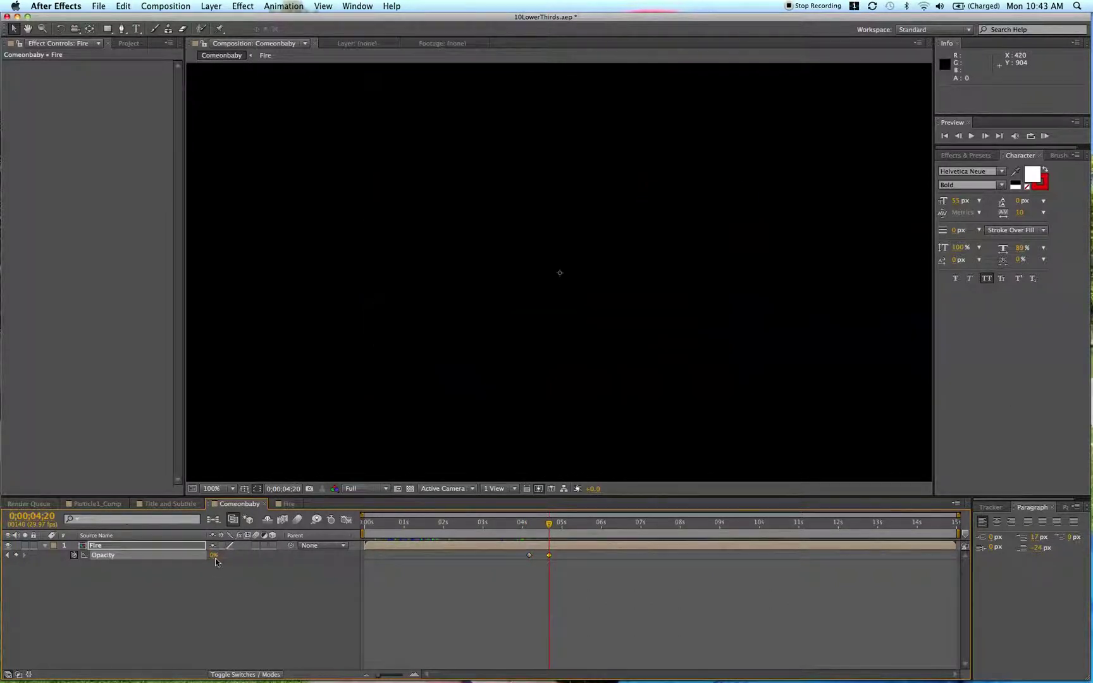
pyautogui.click(508, 545)
pyautogui.moveTo(511, 529); pyautogui.dragTo(561, 536)
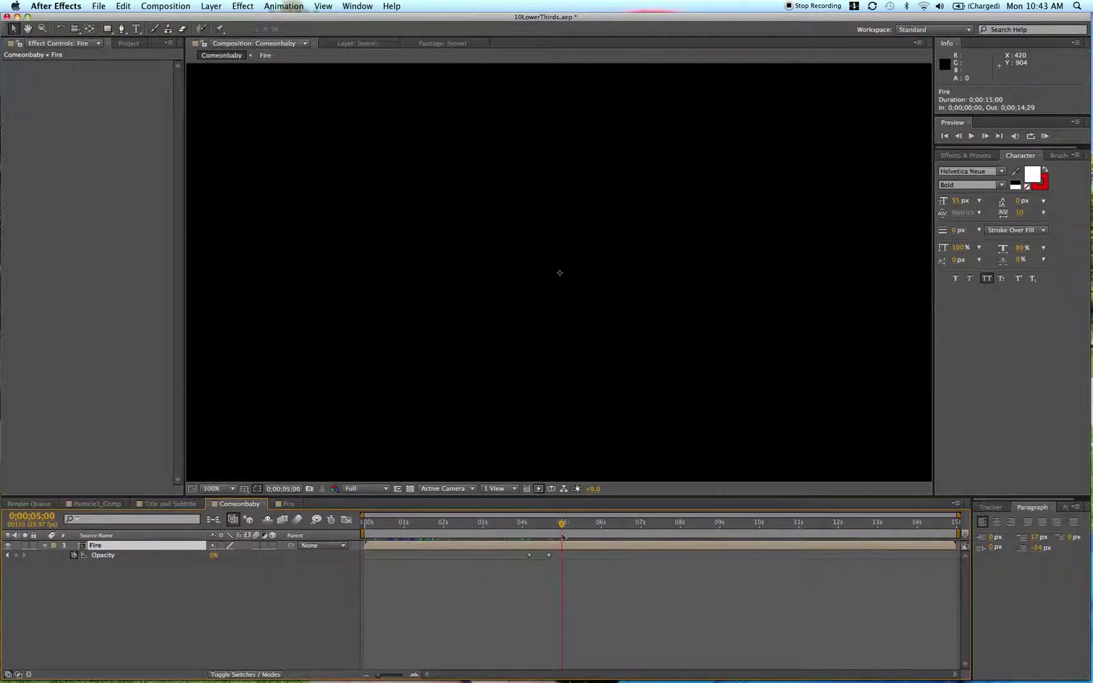
# Step: Paste a duplicate Fire layer and slide it, with its opacity keyframes, to start at 0;00;04;15
pyautogui.rightClick(433, 548)
pyautogui.click(412, 545)
pyautogui.press('super+v')
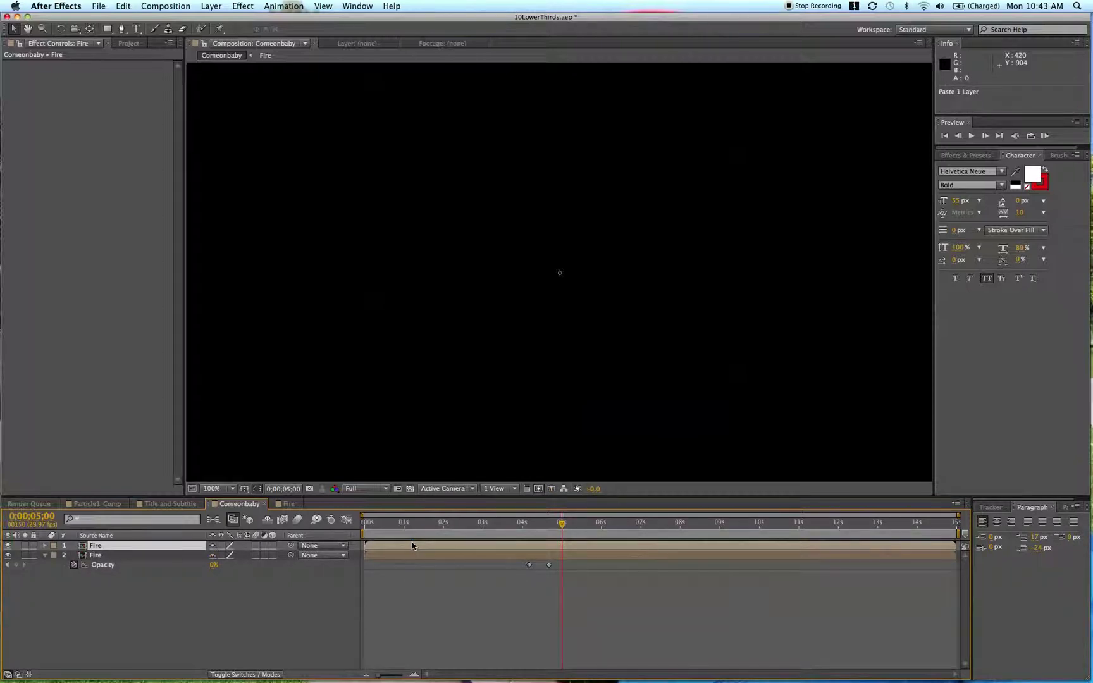
pyautogui.press('u')
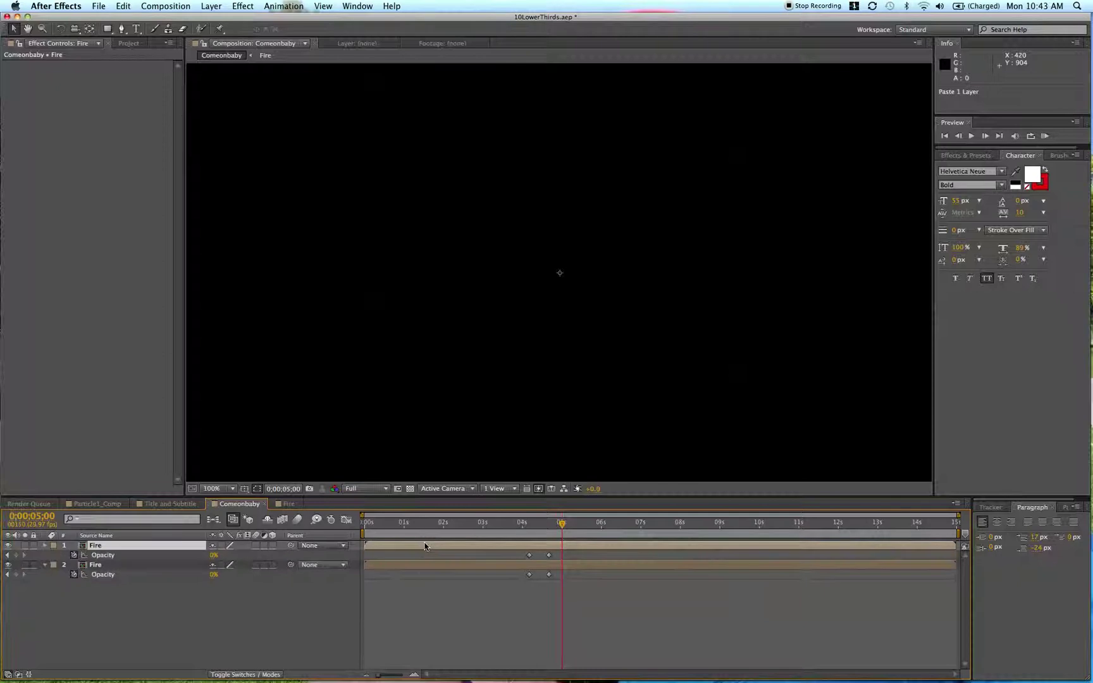
pyautogui.click(548, 555)
pyautogui.click(530, 555)
pyautogui.moveTo(421, 541); pyautogui.dragTo(596, 552)
pyautogui.moveTo(490, 527); pyautogui.dragTo(744, 549)
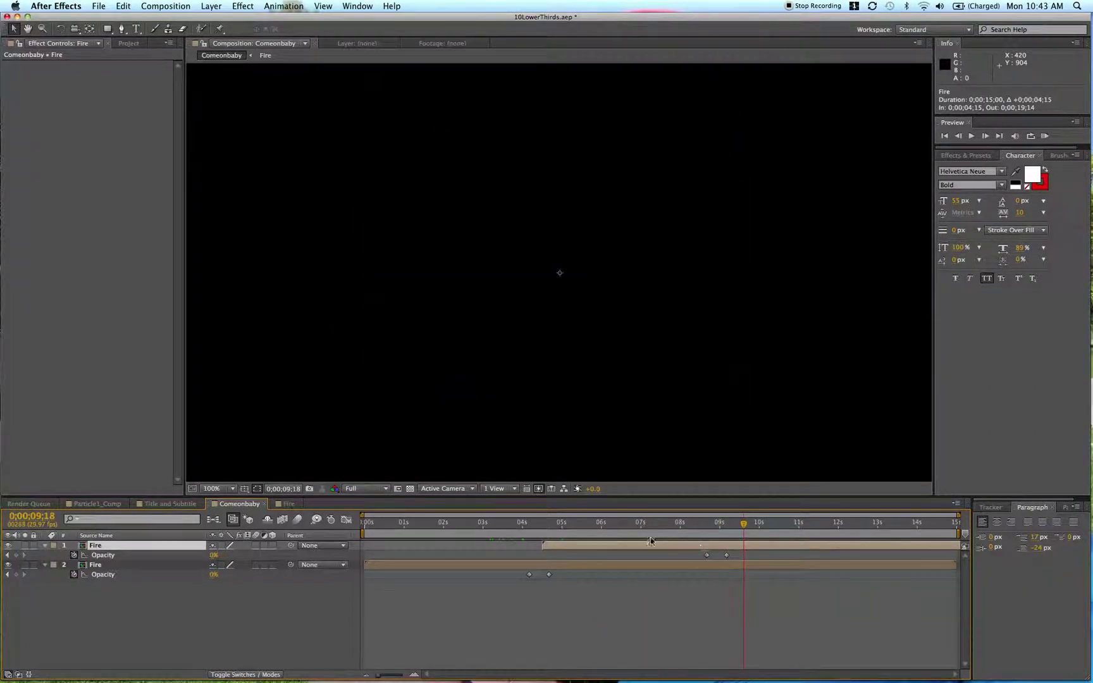
# Step: Duplicate the Fire layer again and move the third copy to start around 0;00;09;11
pyautogui.press('super+d')
pyautogui.moveTo(642, 541); pyautogui.dragTo(775, 545)
pyautogui.press('t')
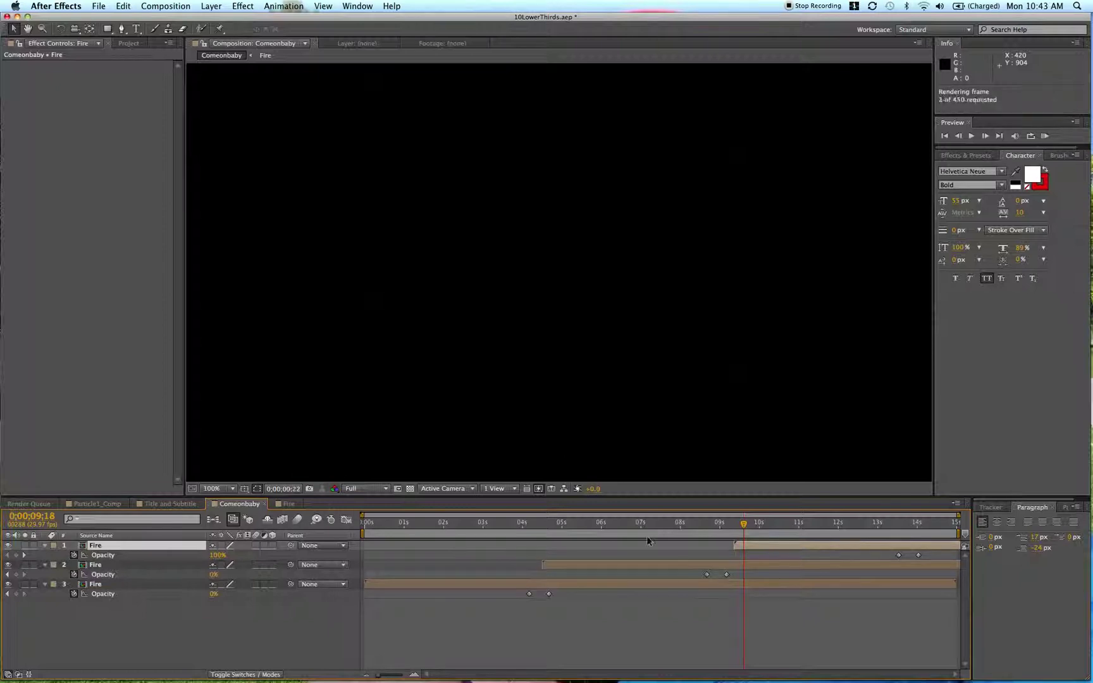
pyautogui.click(371, 490)
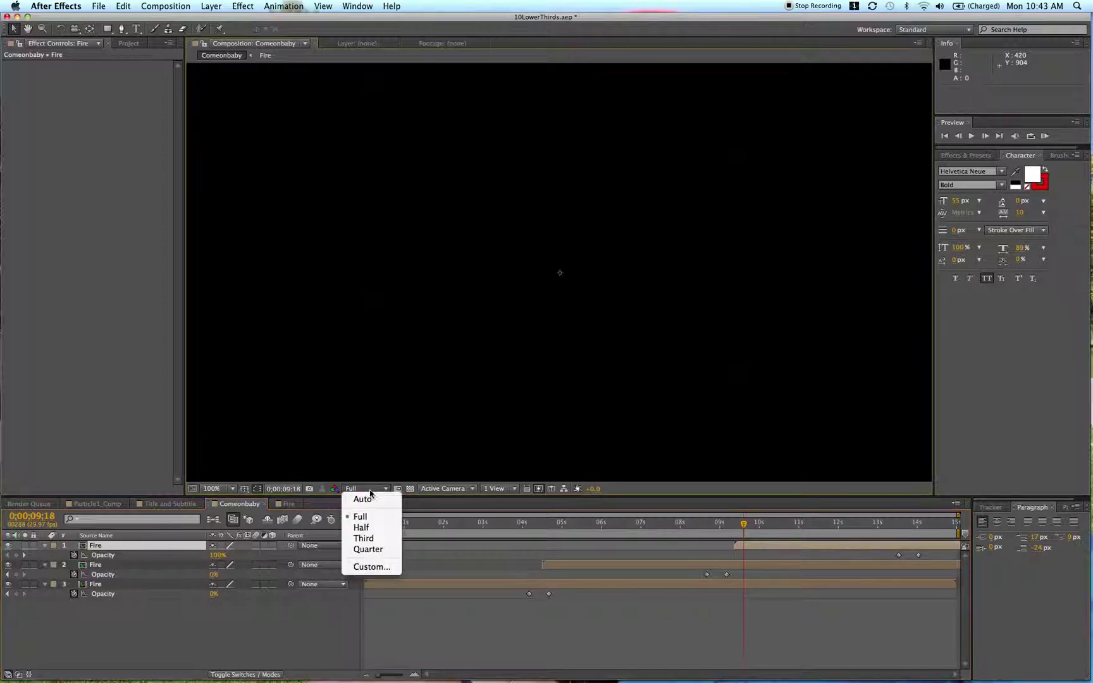
# Step: Preview the staggered Fire fades at Half resolution, then return to 0;00;03;03
pyautogui.click(370, 529)
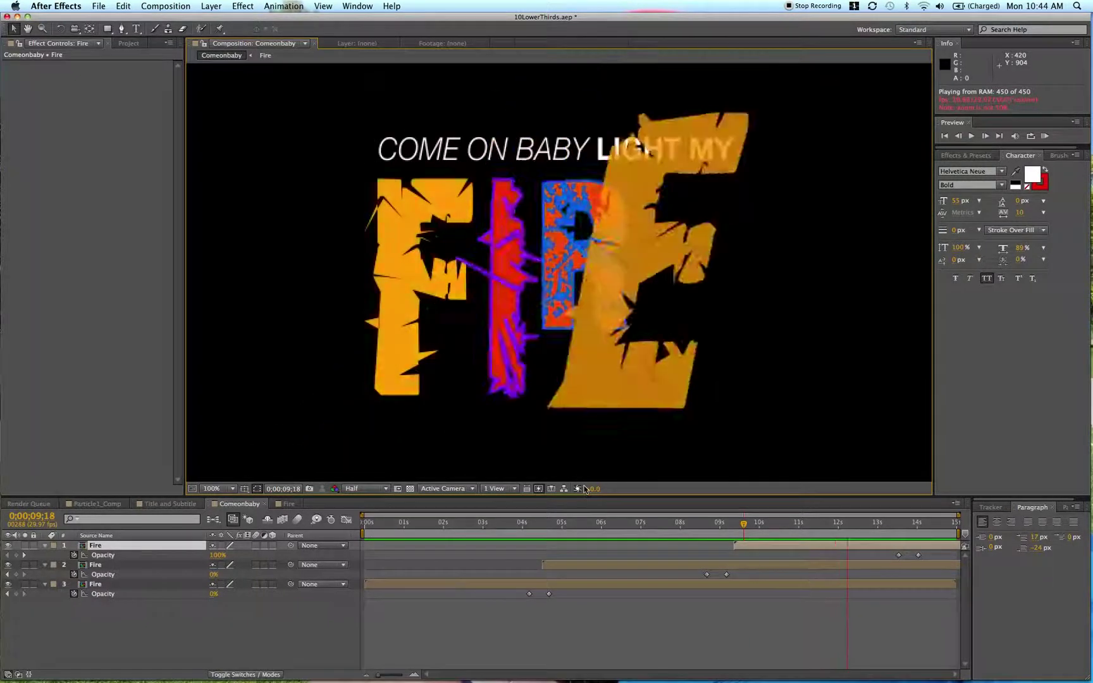
pyautogui.press('space')
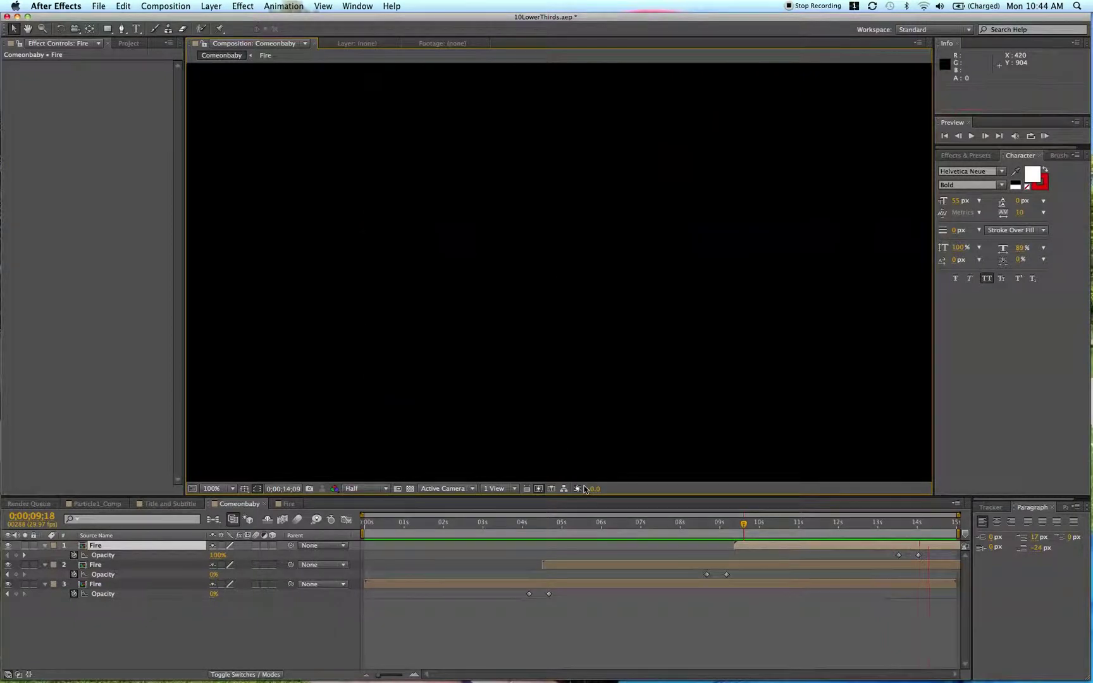
pyautogui.click(487, 523)
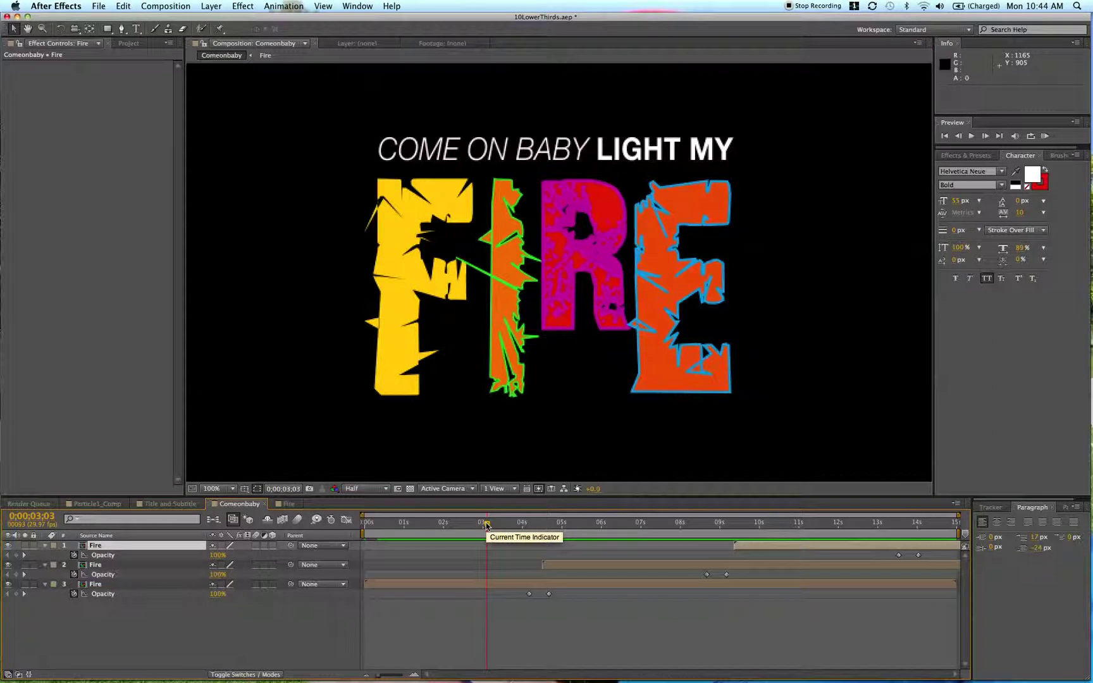